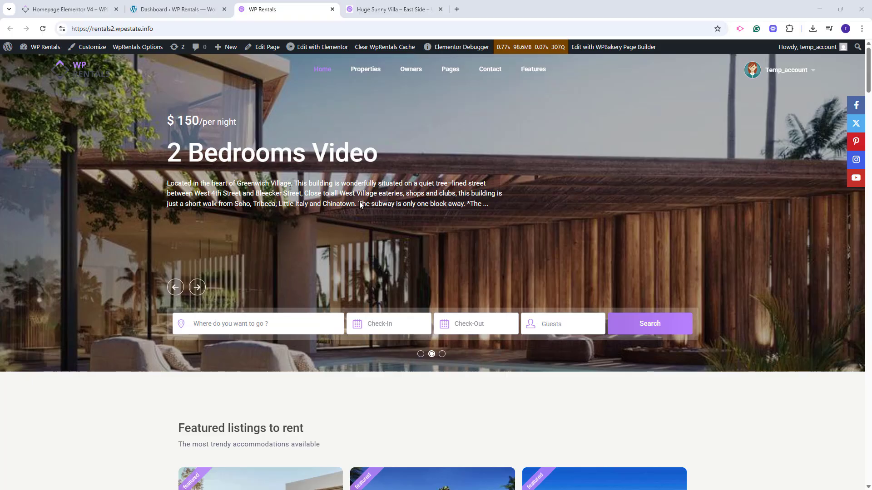
Step: Open the Custom Colors Settings in the WpRentals design options and look through the available color options
key("ctrl+shift+Tab")
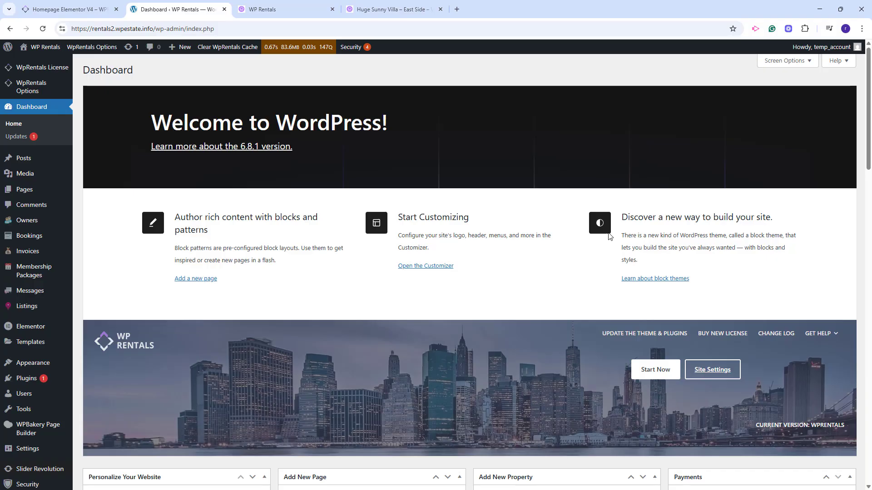
mouse_move(34, 87)
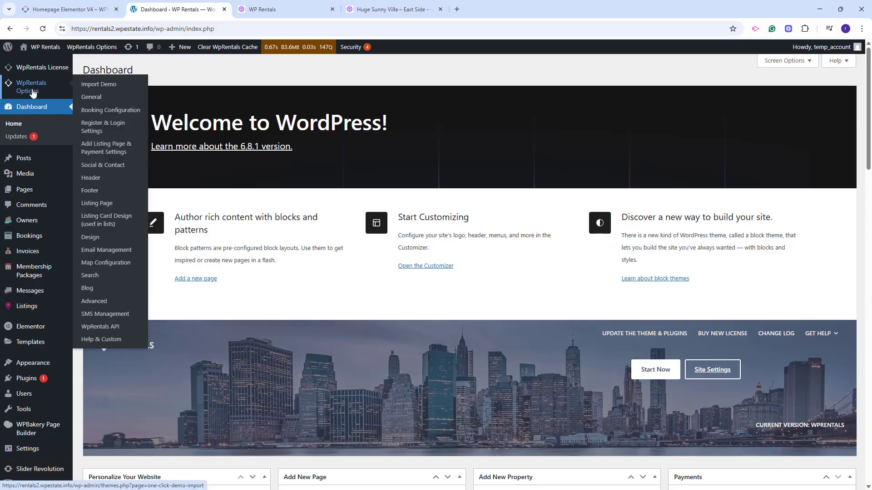
left_click(109, 236)
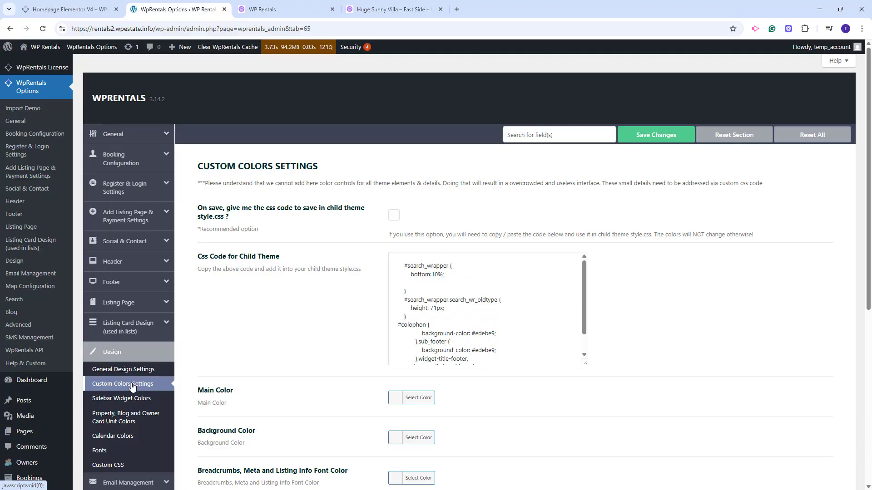
left_click(394, 217)
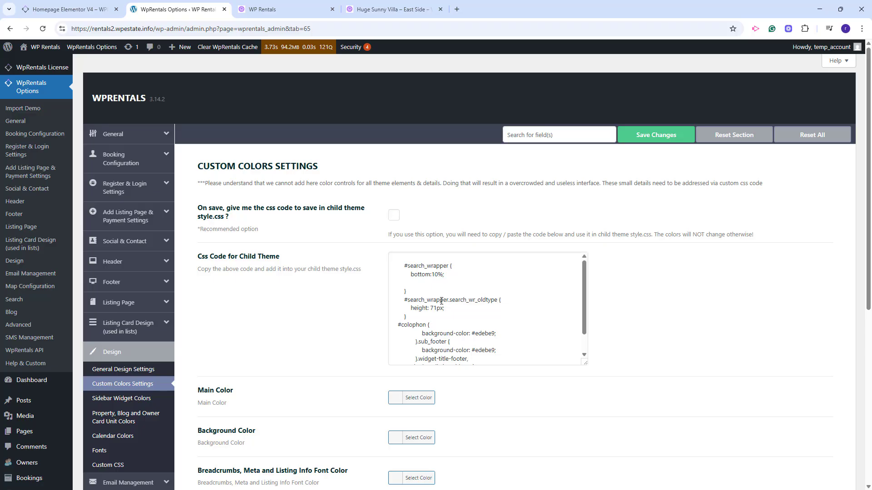
scroll(691, 132, "down", 3)
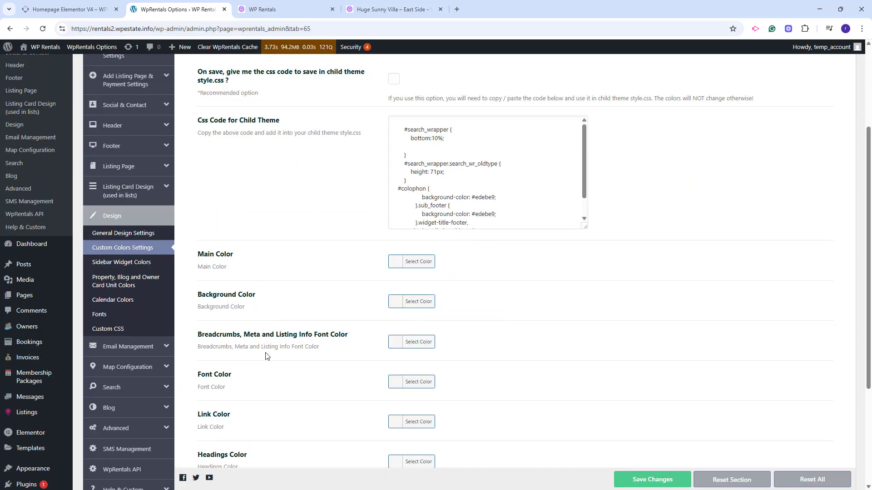
scroll(268, 345, "down", 3)
scroll(338, 349, "up", 2)
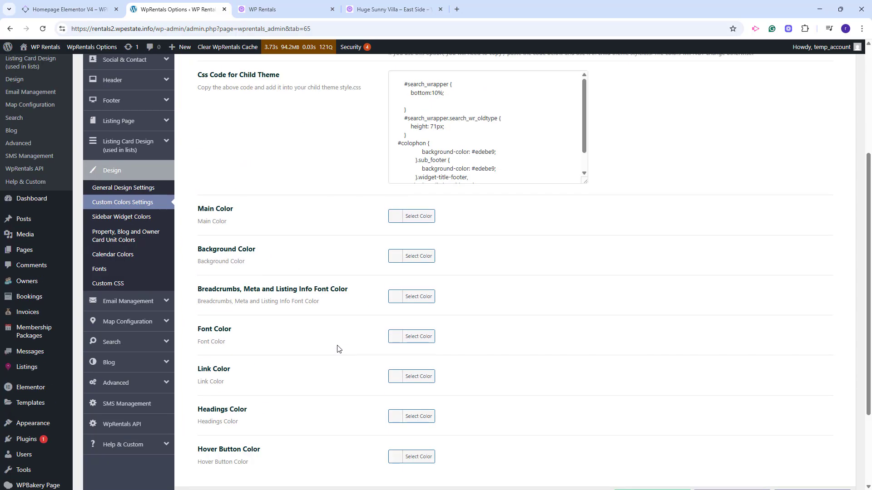
Step: View the homepage's current colors, set the theme's Main Color to #ef8557 and save the changes
key("ctrl+Tab")
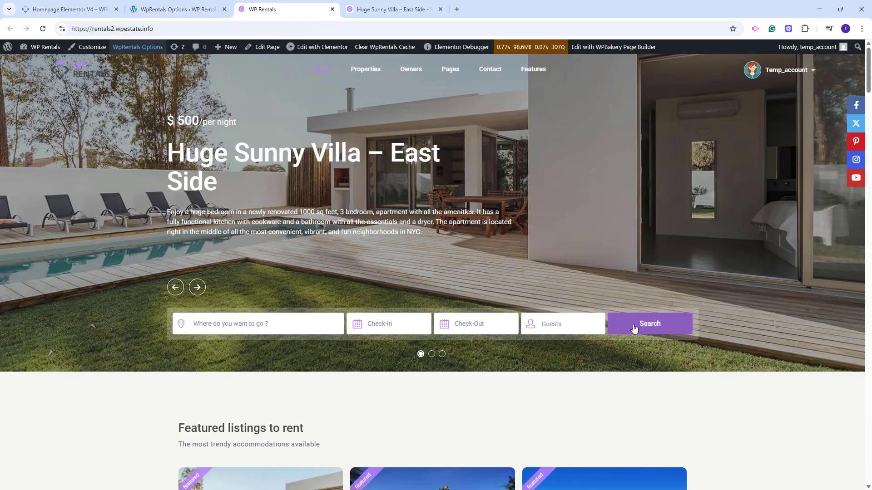
scroll(634, 327, "down", 5)
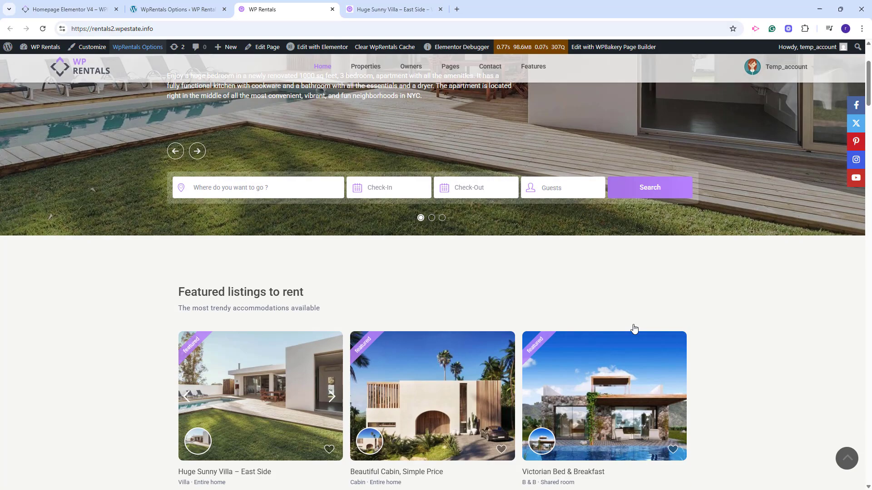
key("ctrl+shift+Tab")
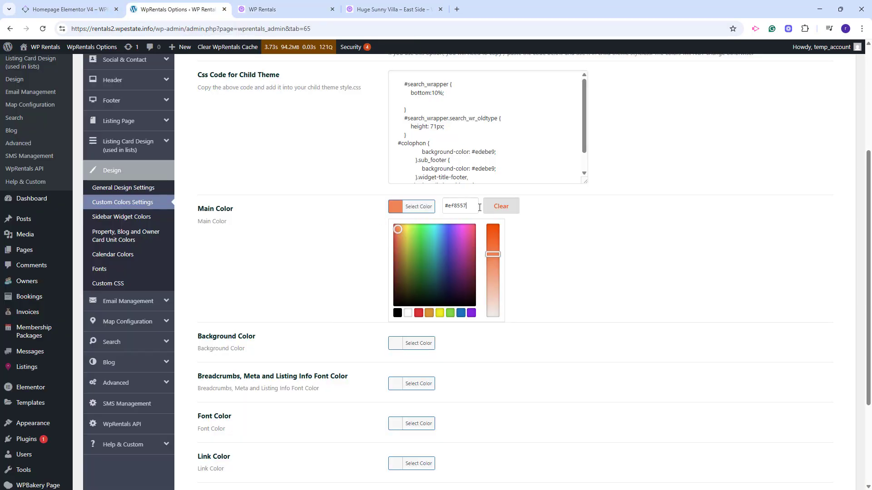
scroll(726, 291, "up", 4)
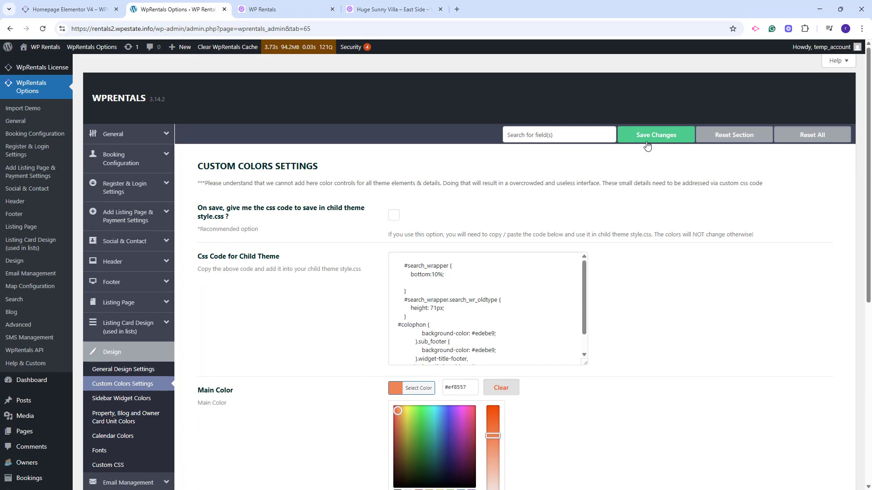
left_click(796, 288)
Step: Check the new main color on the homepage and on the Huge Sunny Villa – East Side listing page
key("ctrl+Tab")
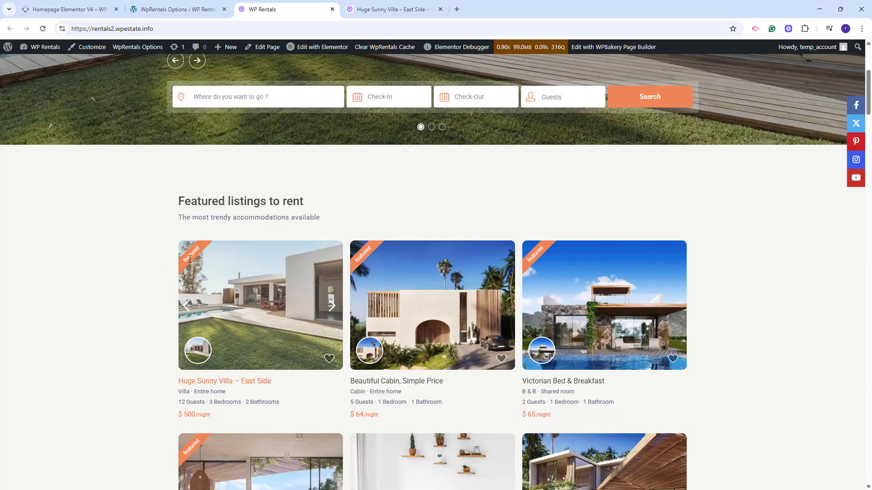
scroll(747, 298, "up", 5)
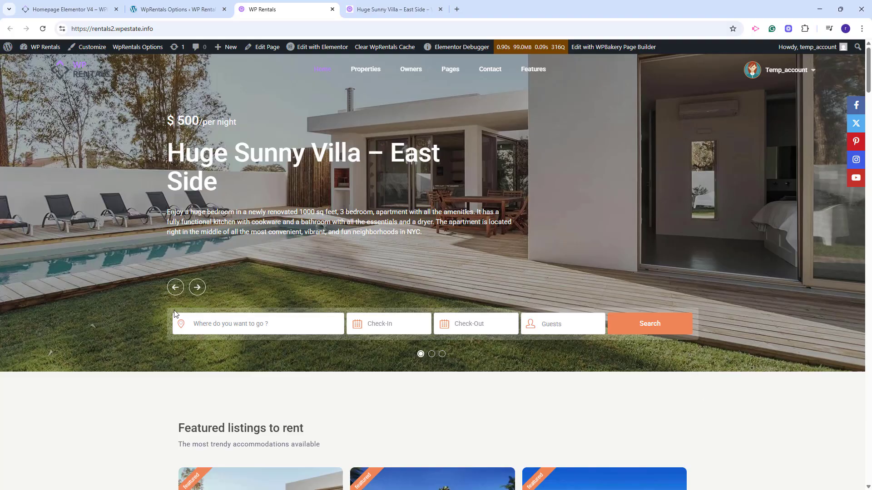
scroll(417, 394, "down", 7)
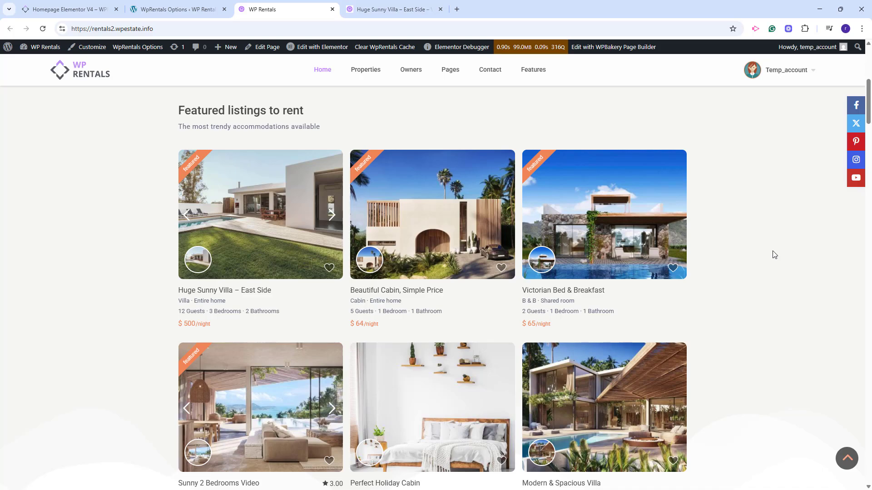
left_click(393, 8)
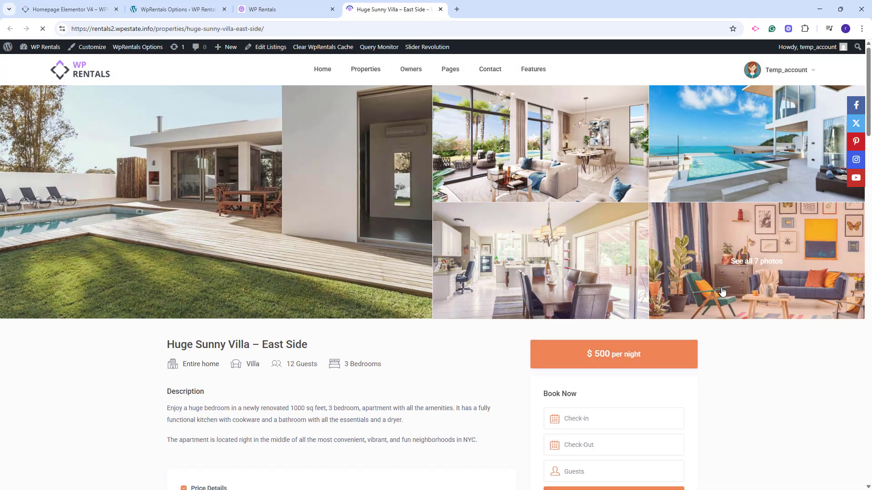
Step: In the Sidebar Widget Colors settings, set the background color for boxed widgets to #828282
key("ctrl+2")
scroll(722, 386, "down", 5)
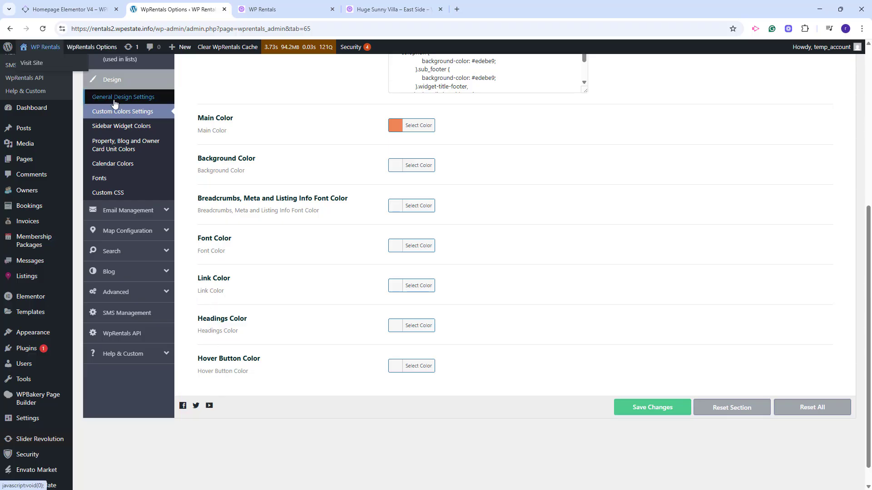
left_click(116, 130)
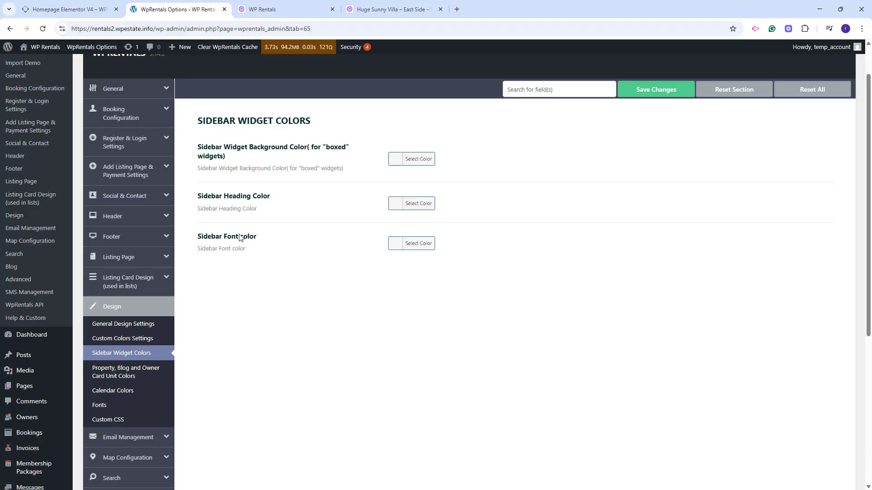
left_click(418, 159)
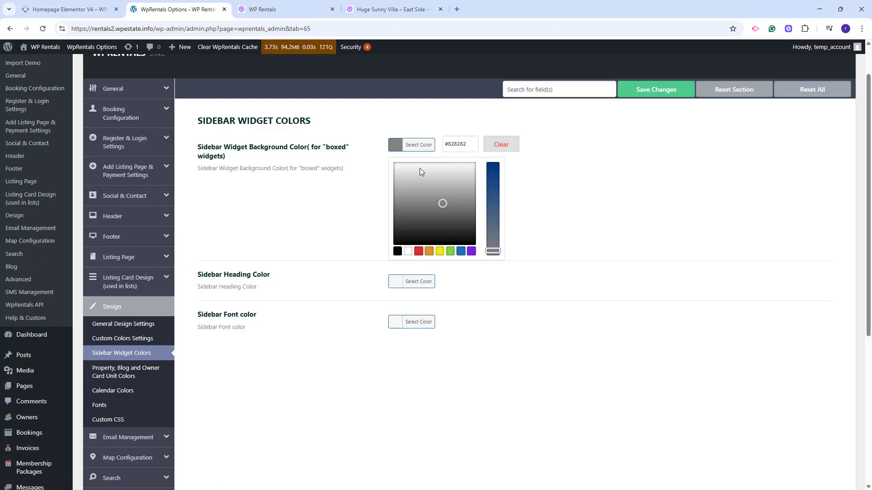
Step: Set the Sidebar Heading Color to the preset blue and the Sidebar Font color to #dd3333, and save the changes
left_click(418, 282)
left_click(461, 300)
left_click(406, 331)
left_click(418, 340)
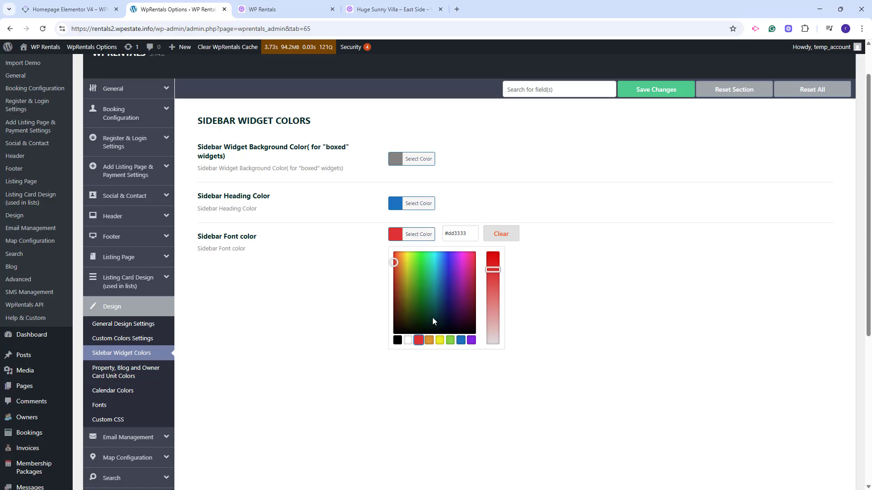
left_click(658, 90)
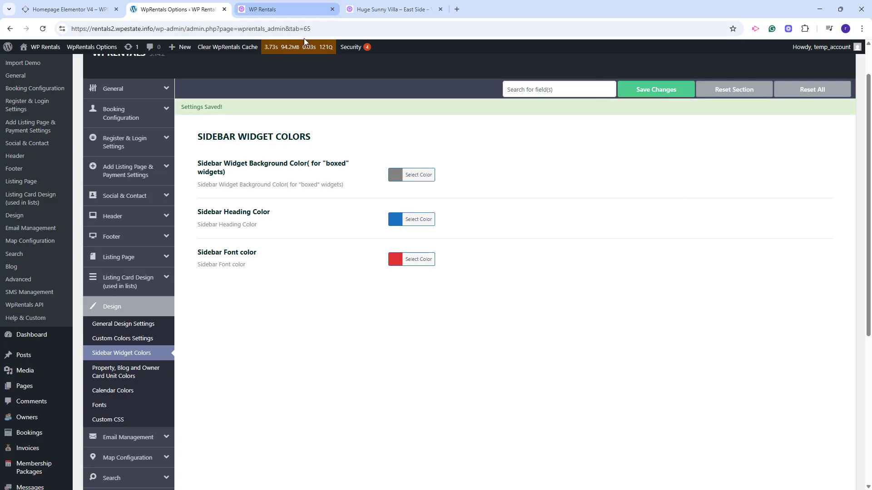
Step: Reload the Huge Sunny Villa – East Side listing and examine the sidebar widgets' background, heading and font colors
left_click(394, 9)
left_click(42, 28)
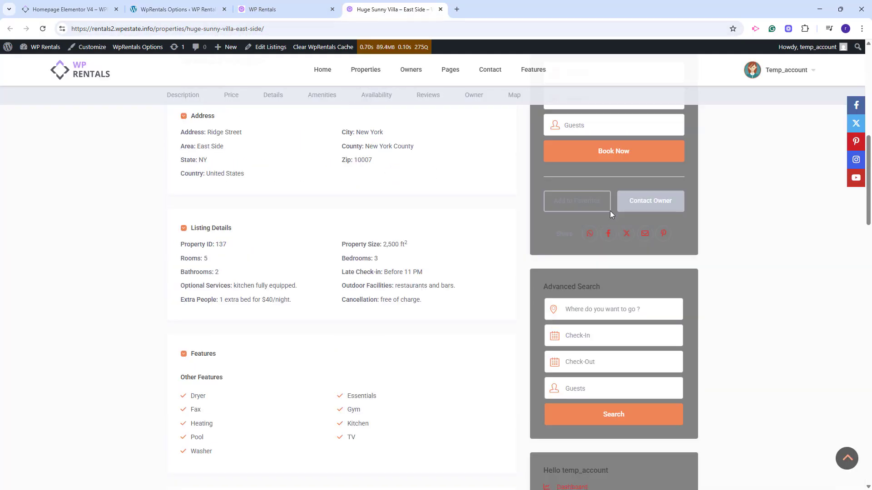
scroll(604, 353, "down", 3)
scroll(603, 354, "down", 4)
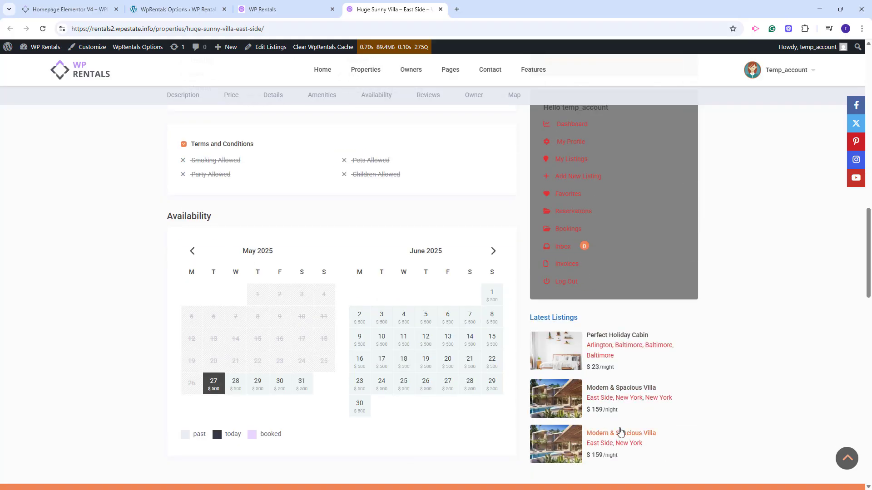
scroll(619, 432, "down", 1)
Step: In Calendar Colors, set booked day background to #81d742, full day font to yellow and external booking to blue, and save
key("ctrl+2")
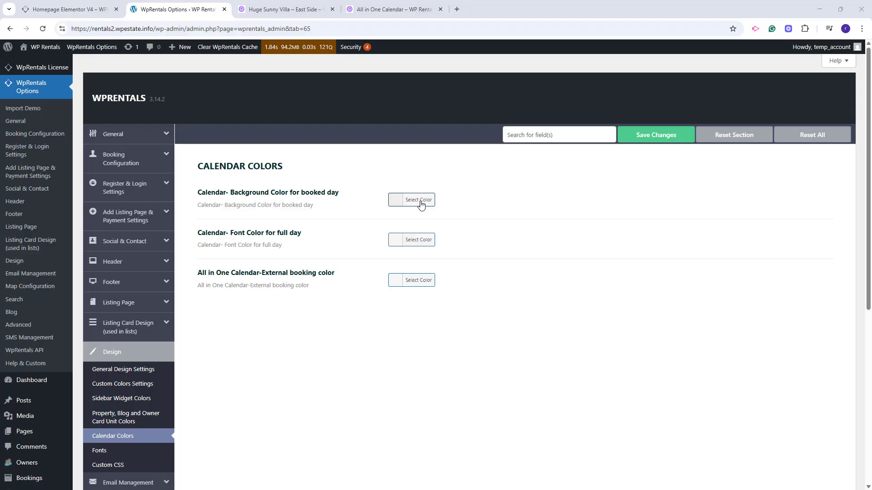
left_click(419, 201)
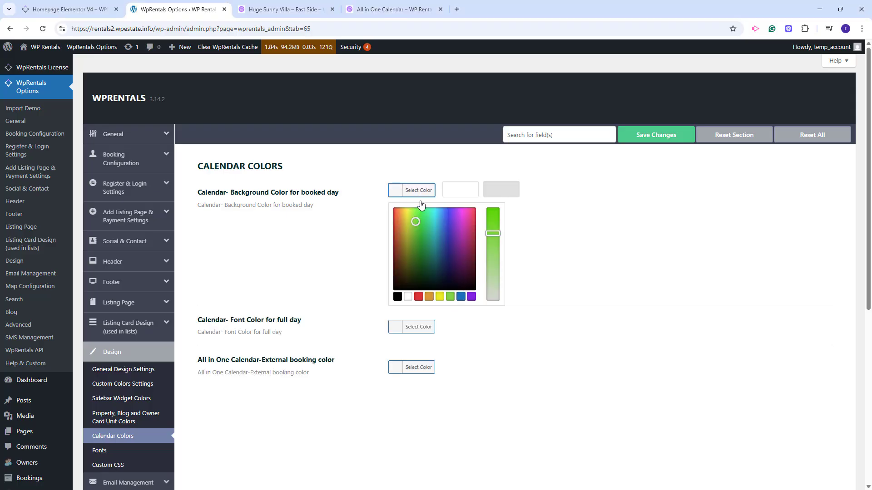
left_click(450, 296)
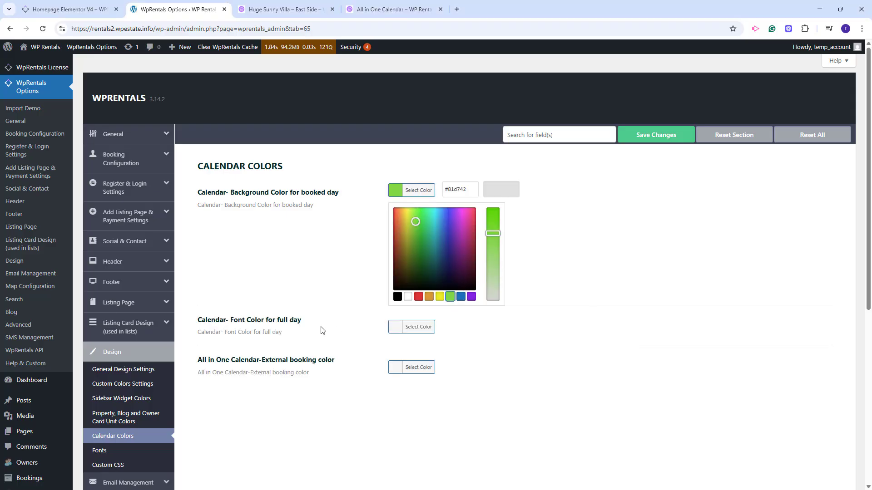
left_click(413, 332)
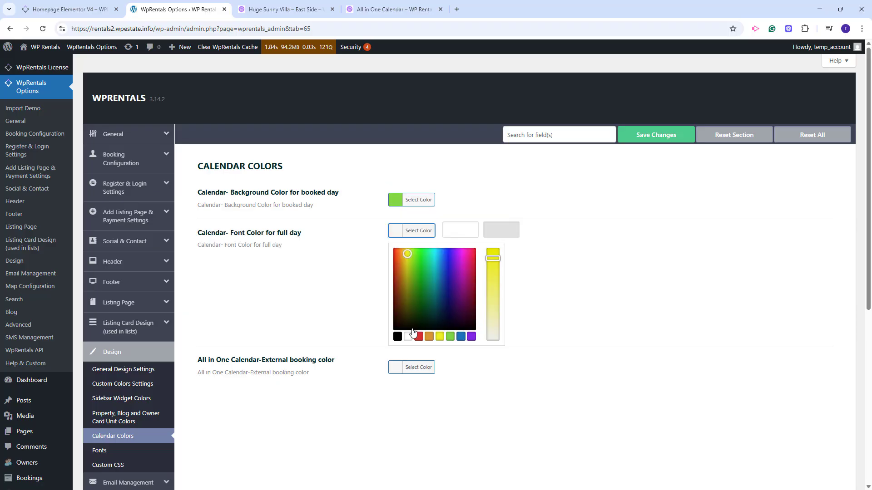
left_click(440, 337)
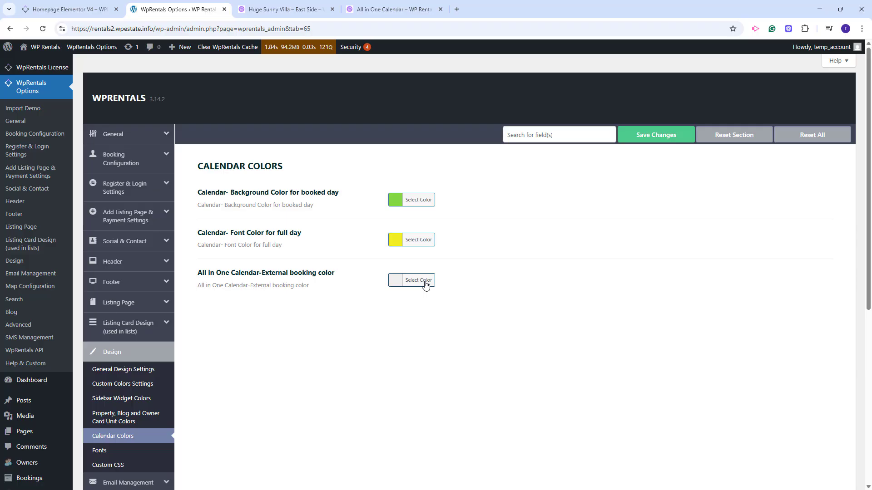
left_click(659, 138)
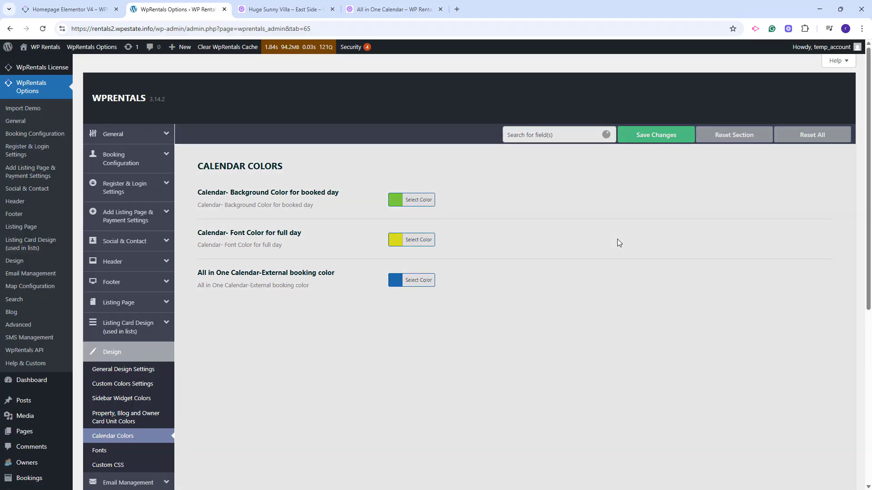
Step: Reload the villa listing and check the booked-day colors in its availability calendar for July and August 2025
key("ctrl+Tab")
key("F5")
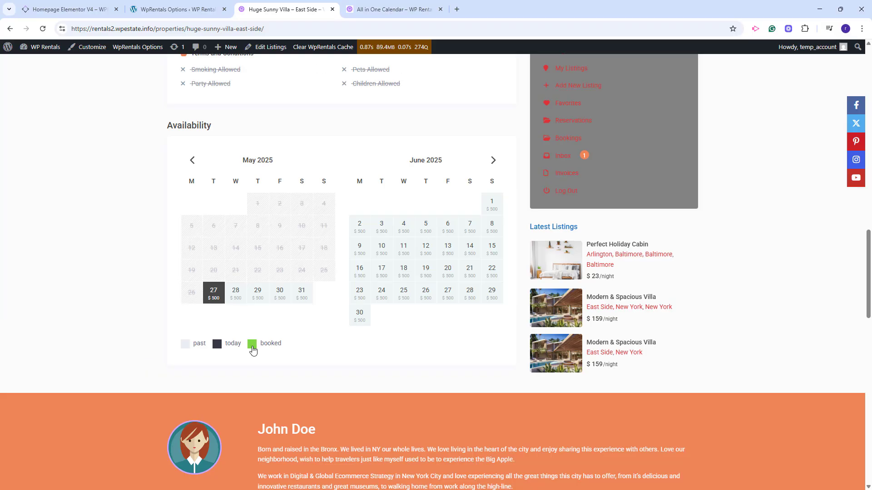
left_click(493, 160)
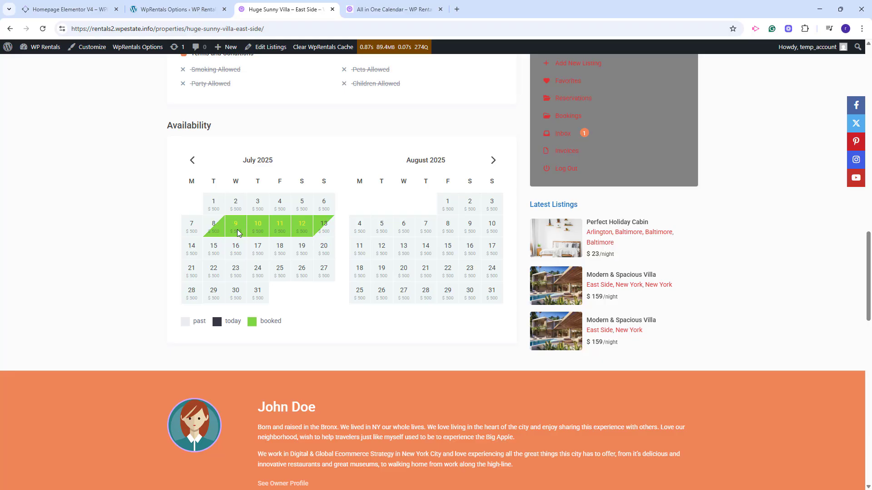
Step: Check the calendar colors in the listing's check-in date picker and in the All in One Calendar for June 2025
scroll(792, 231, "up", 10)
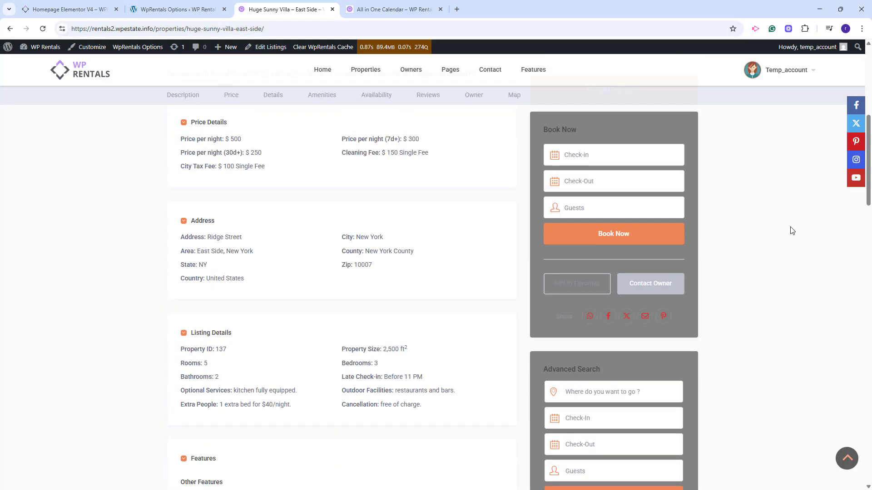
scroll(792, 231, "up", 5)
scroll(672, 246, "down", 2)
left_click(663, 236)
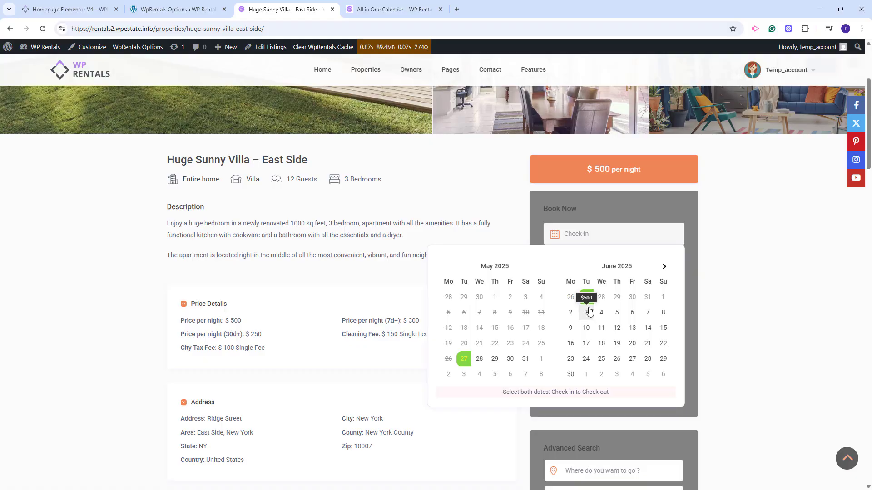
key("ctrl+Tab")
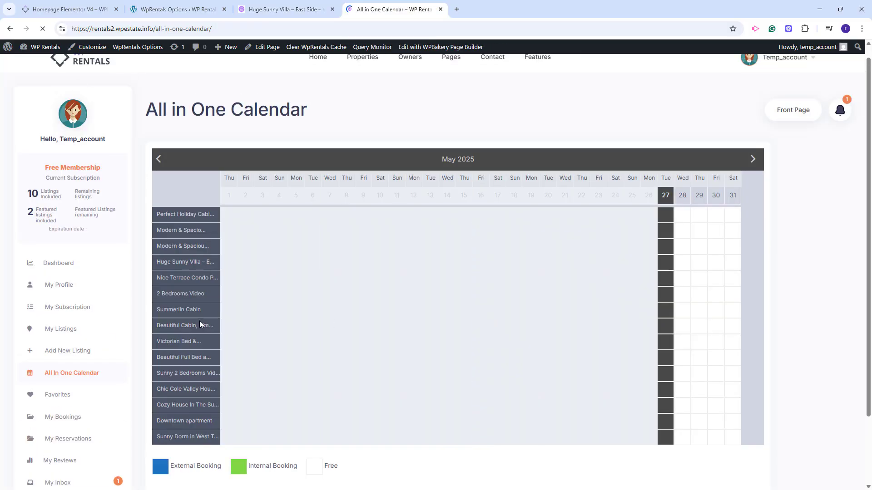
left_click(755, 160)
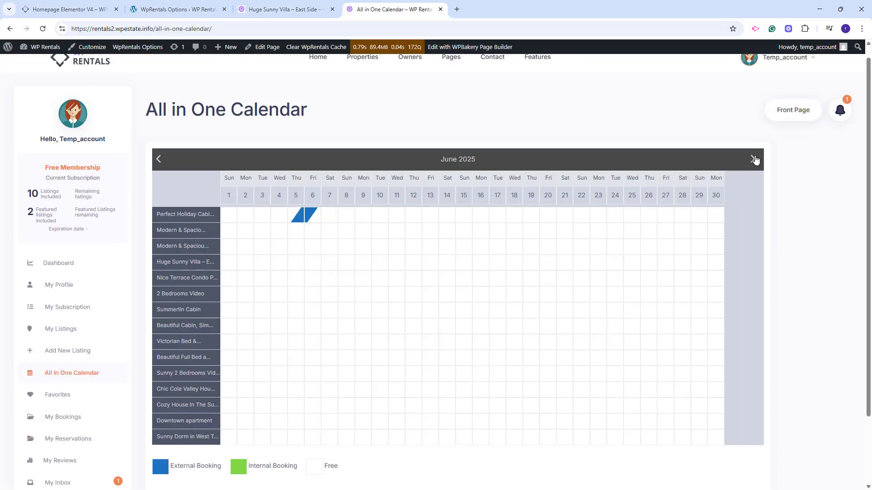
Step: Return to the WpRentals design options and open the Fonts settings
key("ctrl+2")
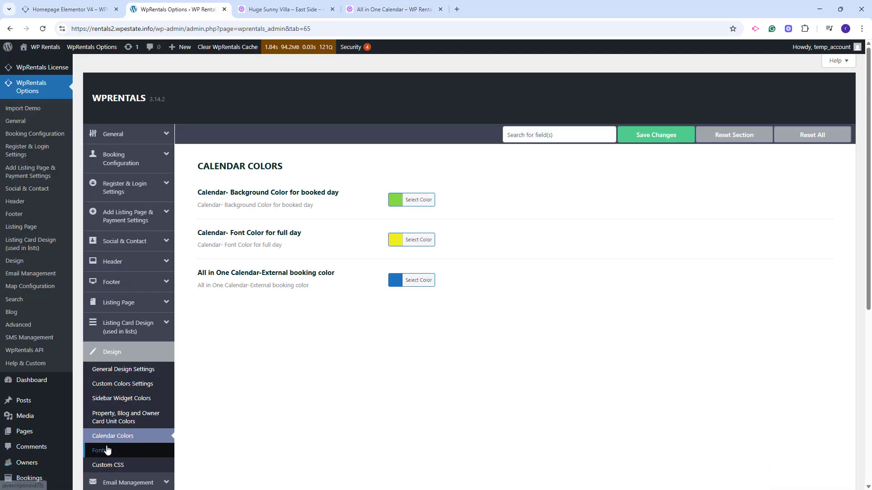
left_click(136, 451)
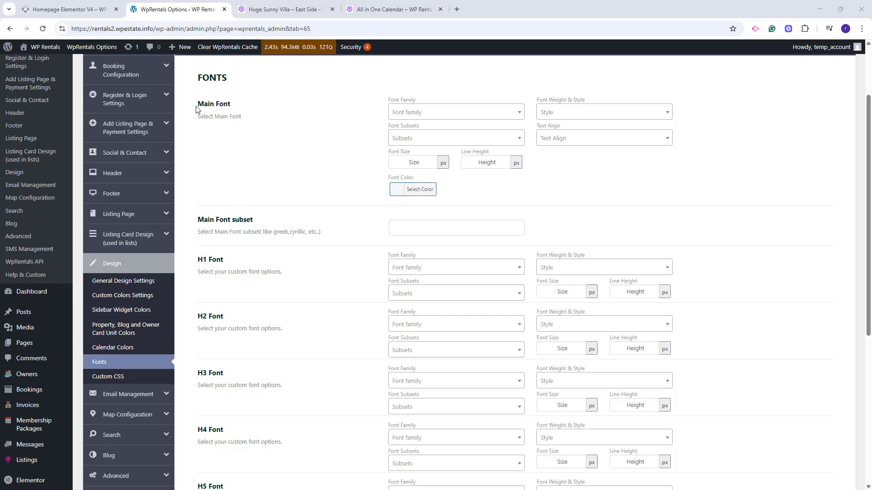
Step: Review the Header Menu Colors options against the villa listing's header menu, and view the Top Bar and Mobile Menu color settings
scroll(346, 298, "up", 2)
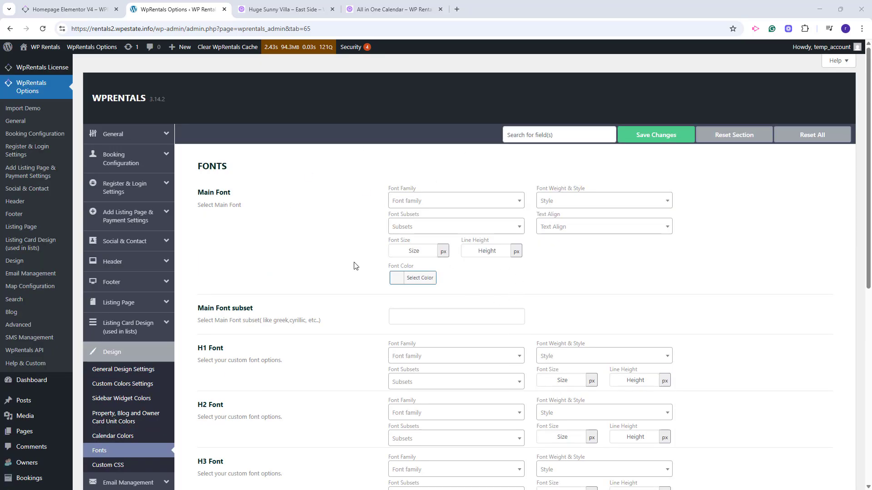
left_click(95, 268)
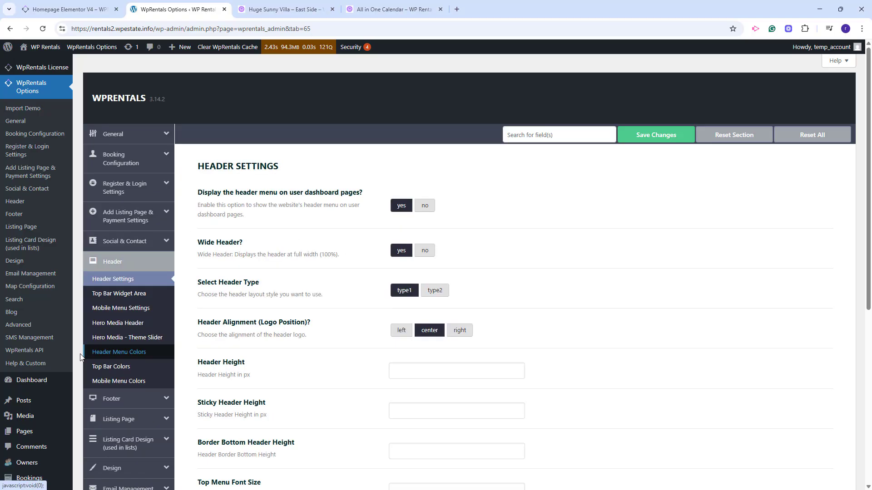
left_click(130, 356)
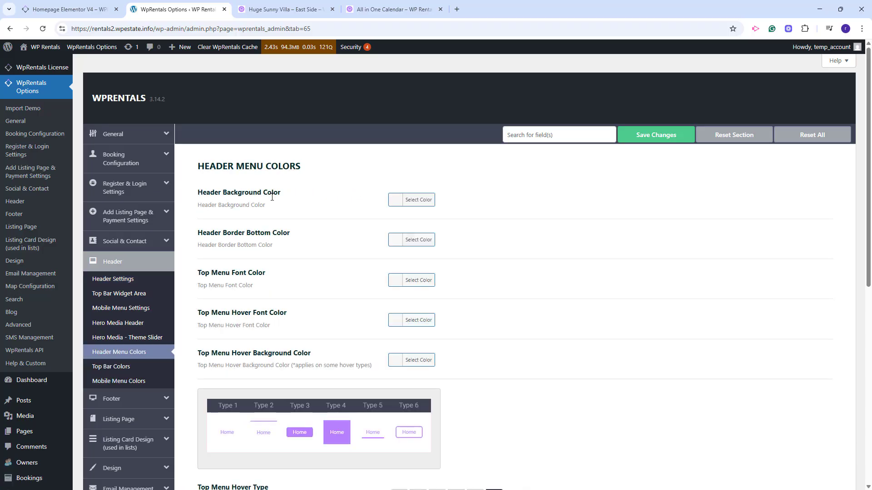
scroll(290, 298, "down", 3)
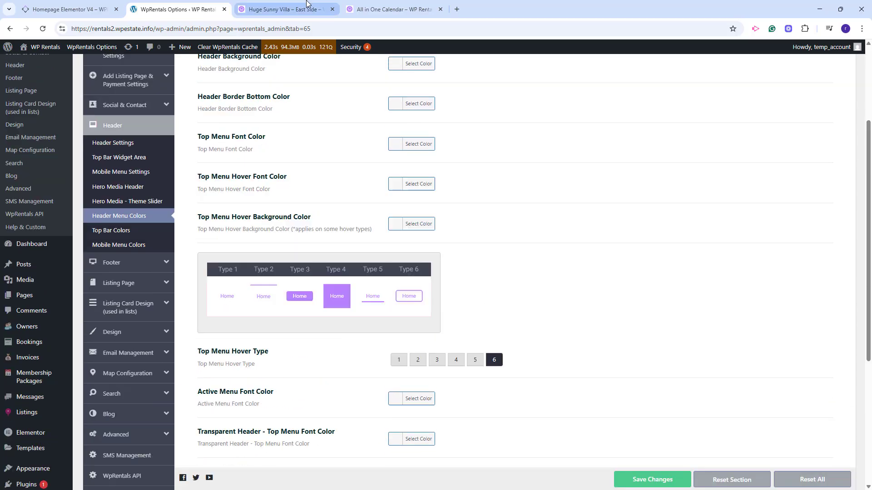
left_click(307, 6)
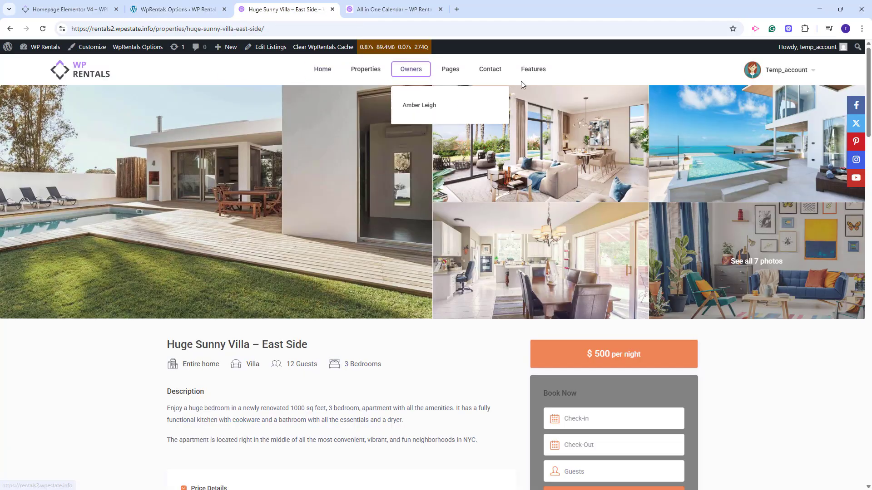
left_click(175, 9)
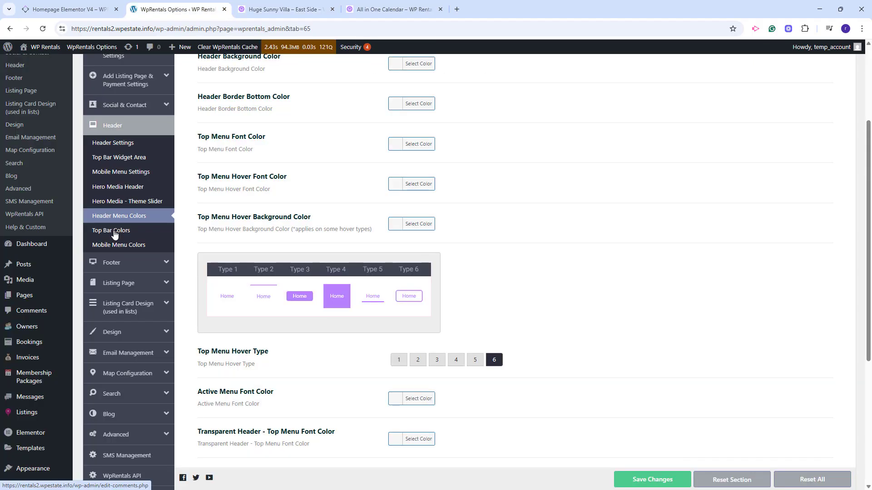
left_click(114, 231)
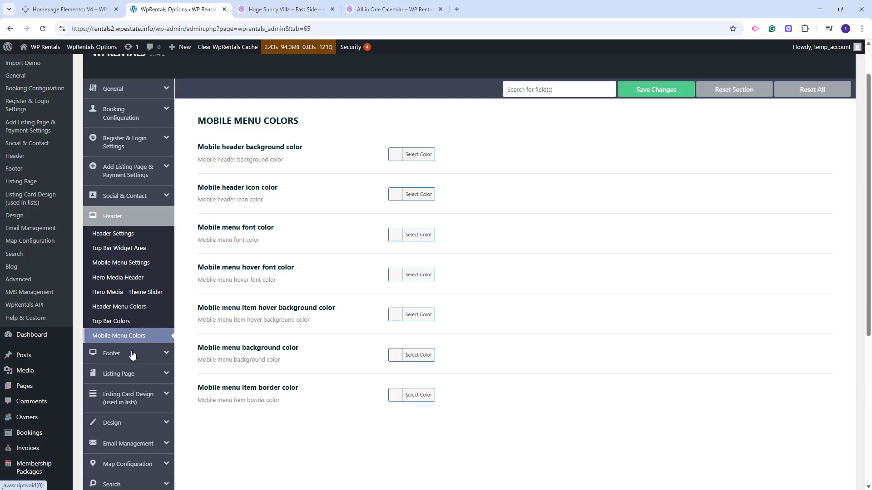
Step: Review the Footer Colors options and look at the footer on the villa listing page
left_click(166, 360)
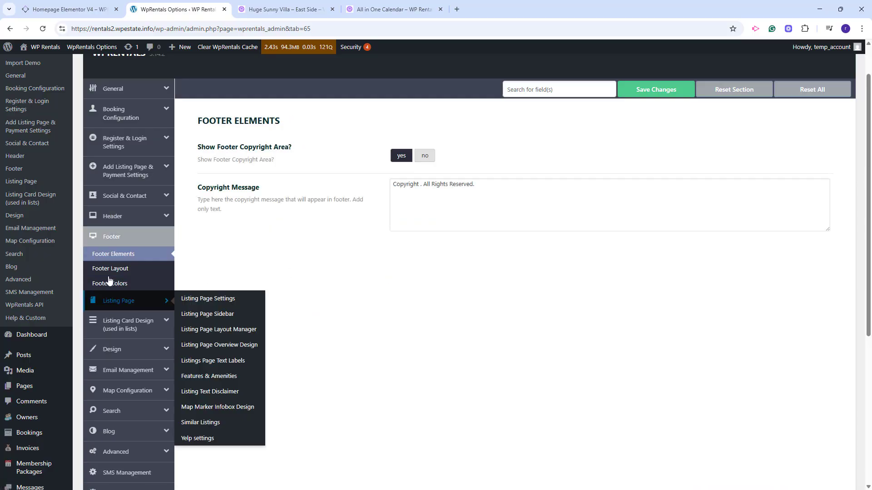
left_click(111, 285)
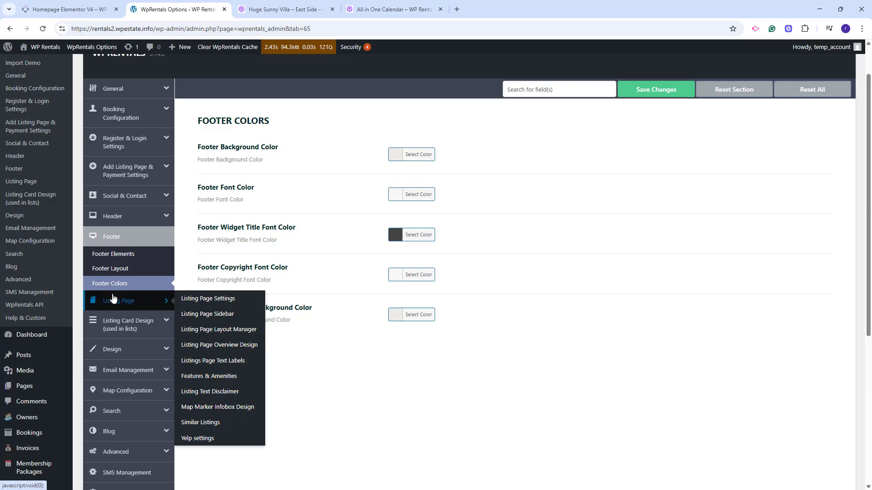
key("ctrl+Tab")
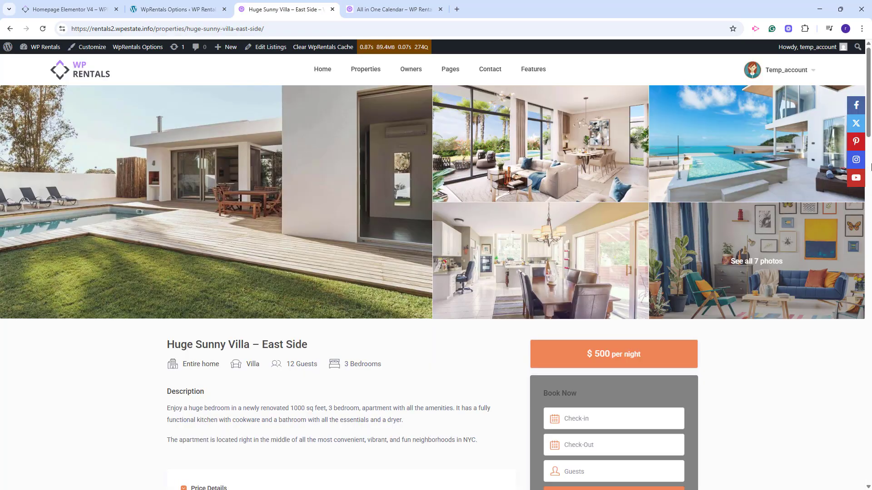
scroll(735, 415, "down", 15)
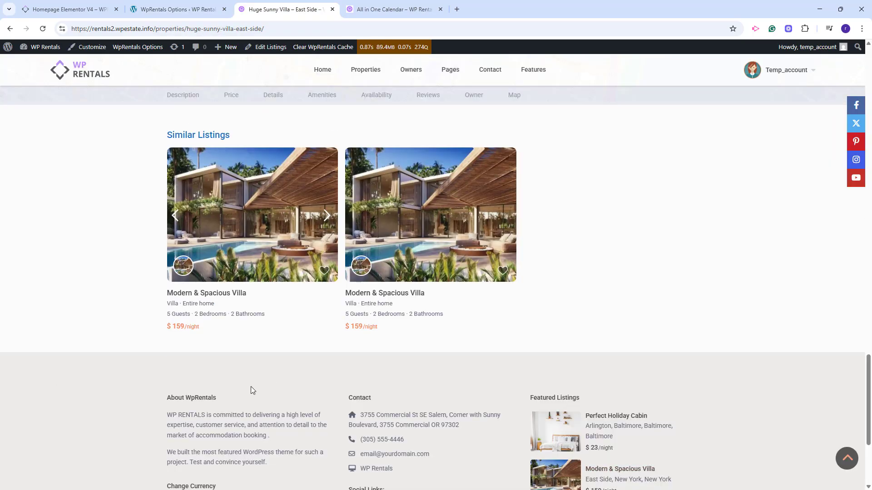
Step: Return to the WpRentals options, review the Advanced Search Colors in the Search settings, and view the search form on the demo homepage
key("ctrl+shift+Tab")
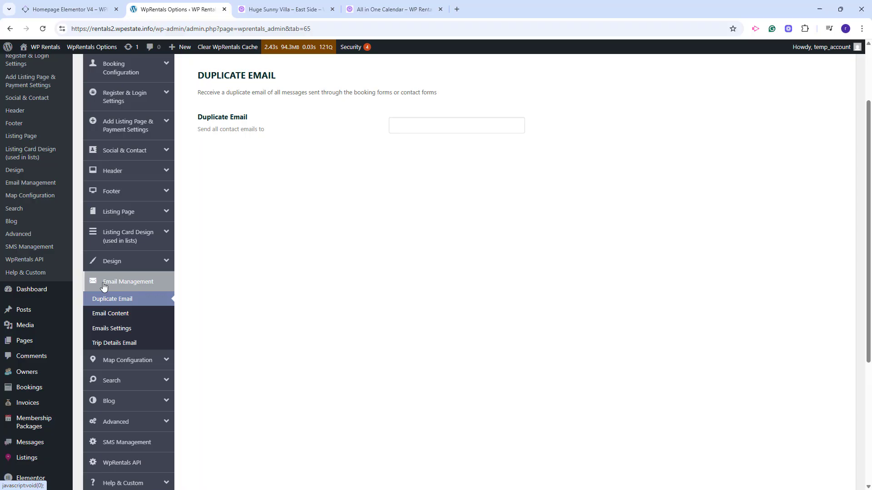
left_click(121, 332)
scroll(208, 371, "down", 9)
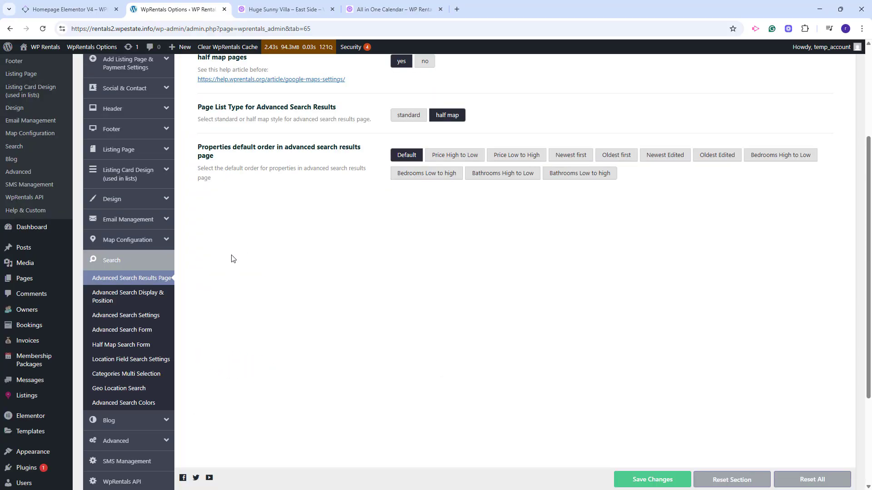
left_click(121, 404)
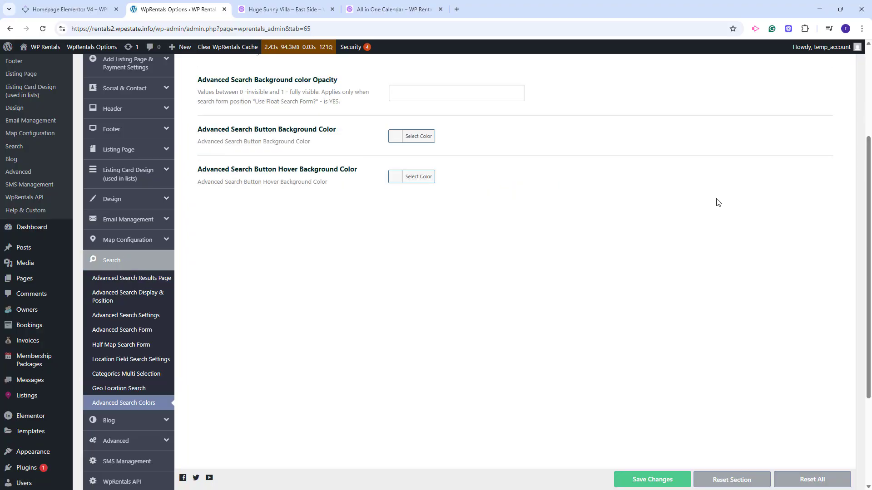
scroll(245, 134, "up", 2)
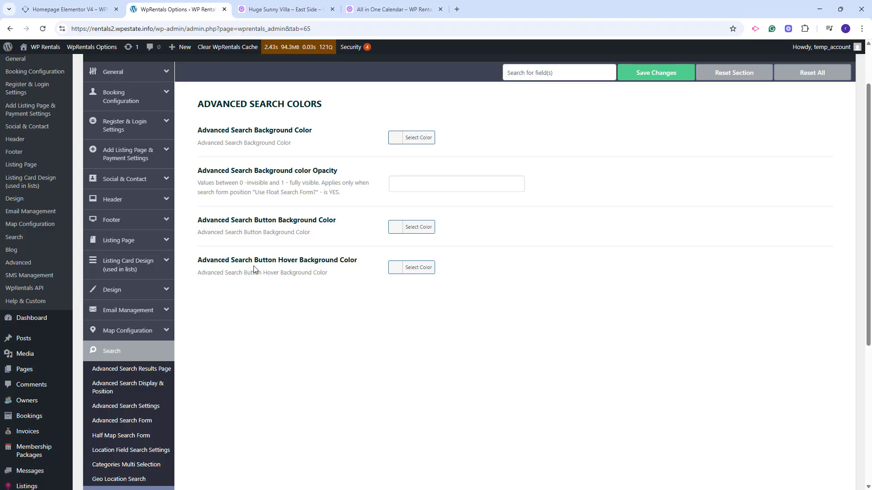
key("ctrl+shift+Tab")
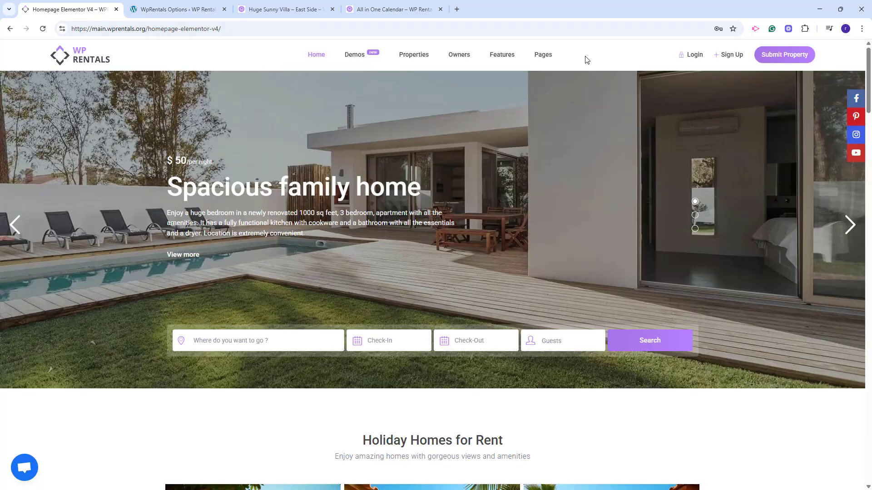